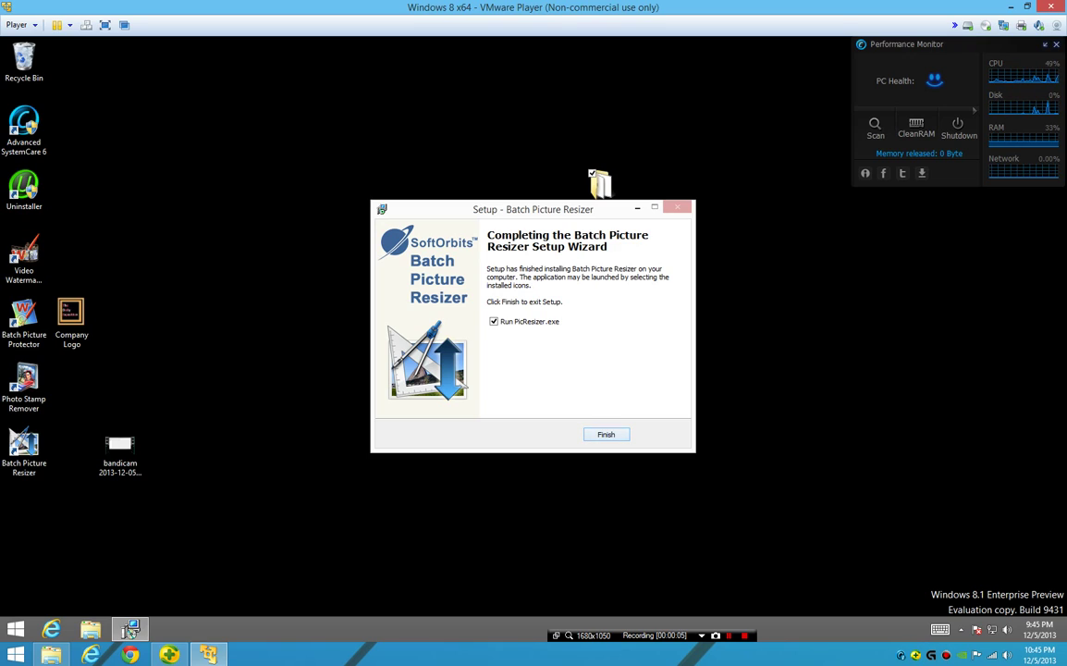
# Finish the setup with the installed resizer launched, and add Company Logo.jpg from the desktop to its image list
pyautogui.click(606, 434)
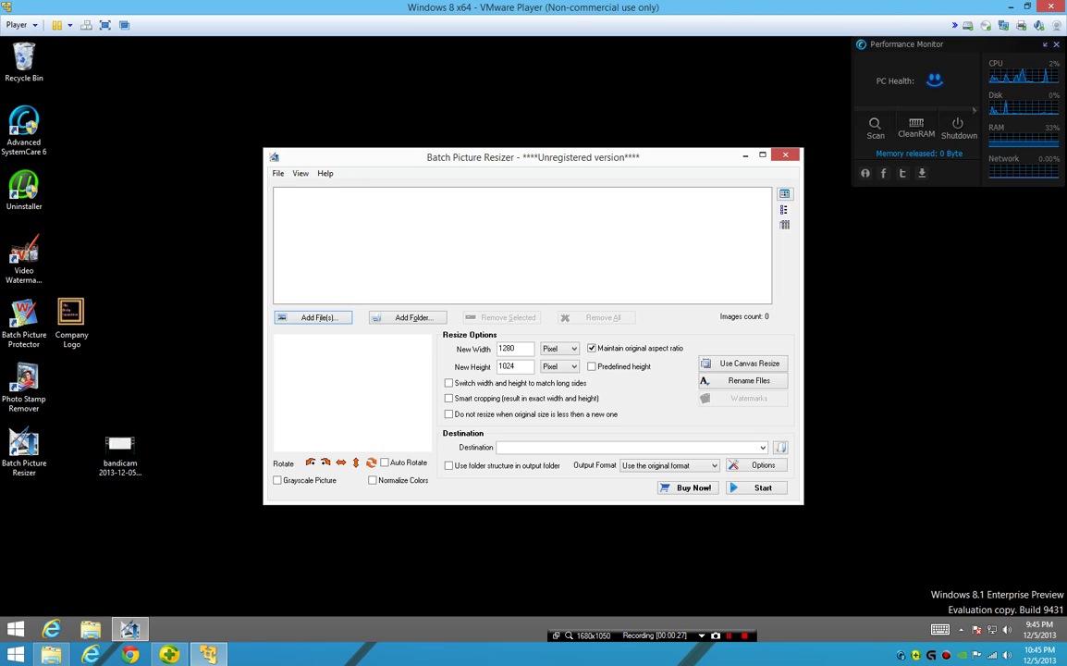
pyautogui.click(313, 317)
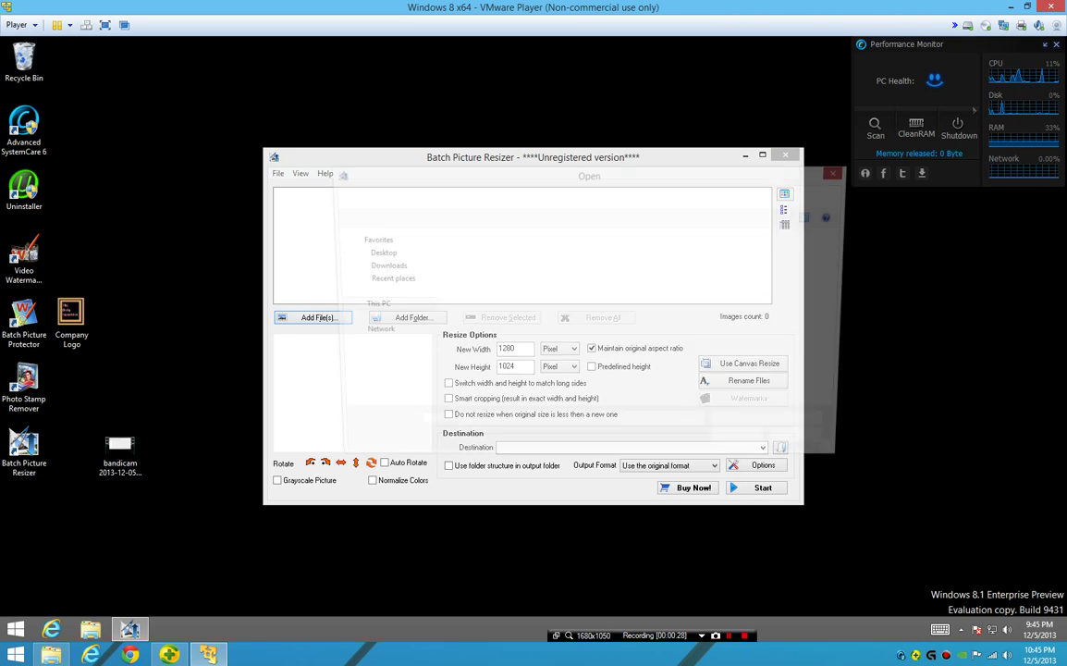
pyautogui.click(373, 253)
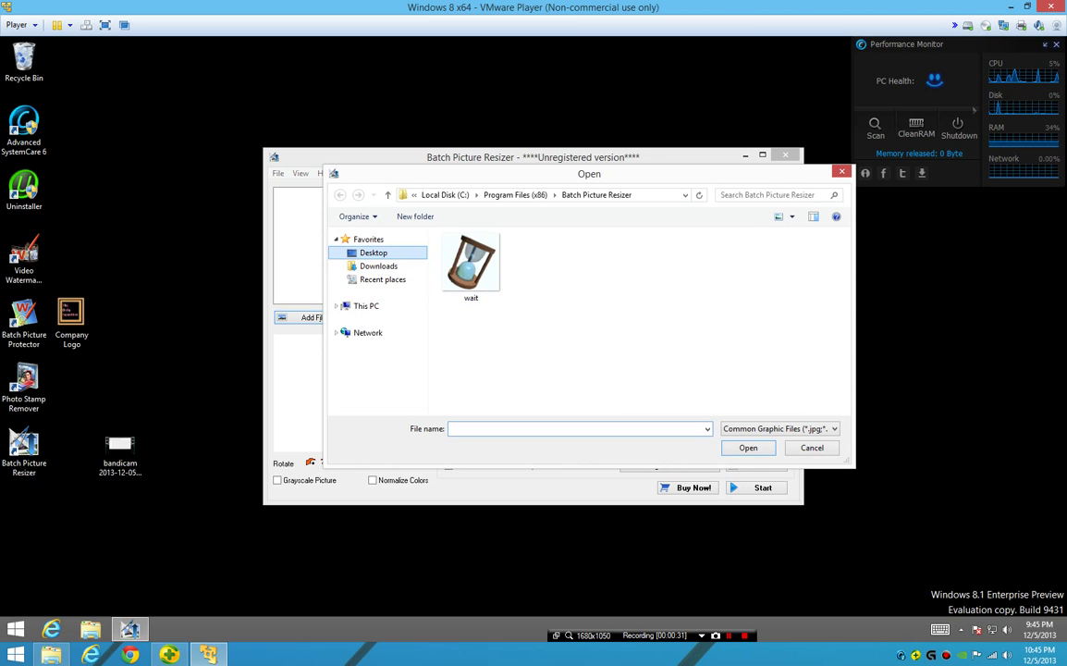
pyautogui.doubleClick(662, 318)
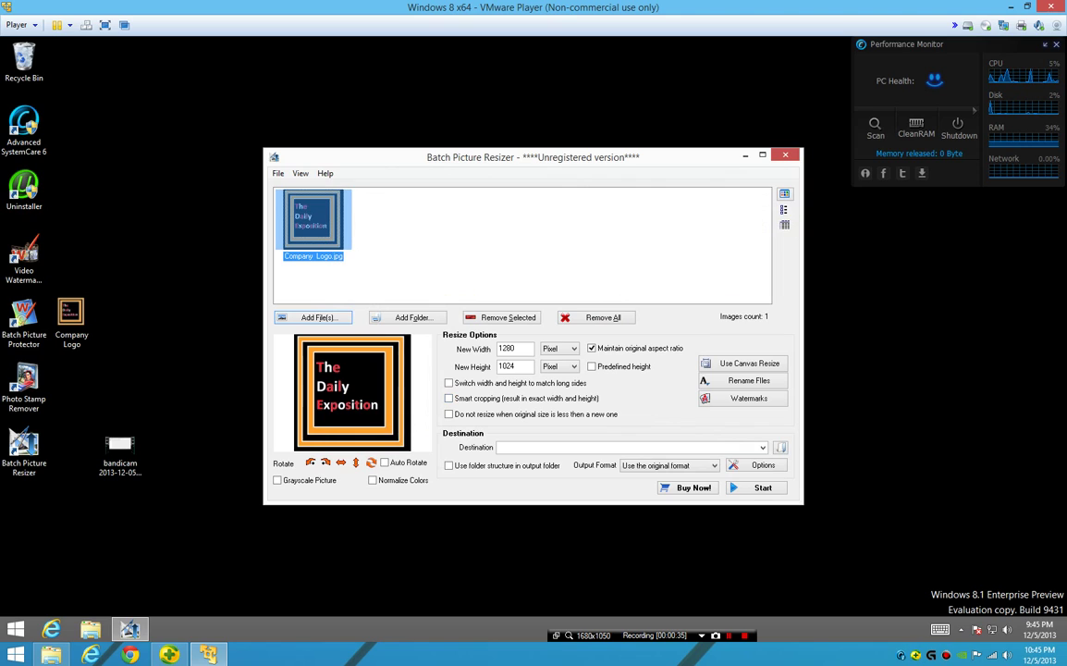
# View the resized preview of the company logo and close the preview
pyautogui.click(756, 487)
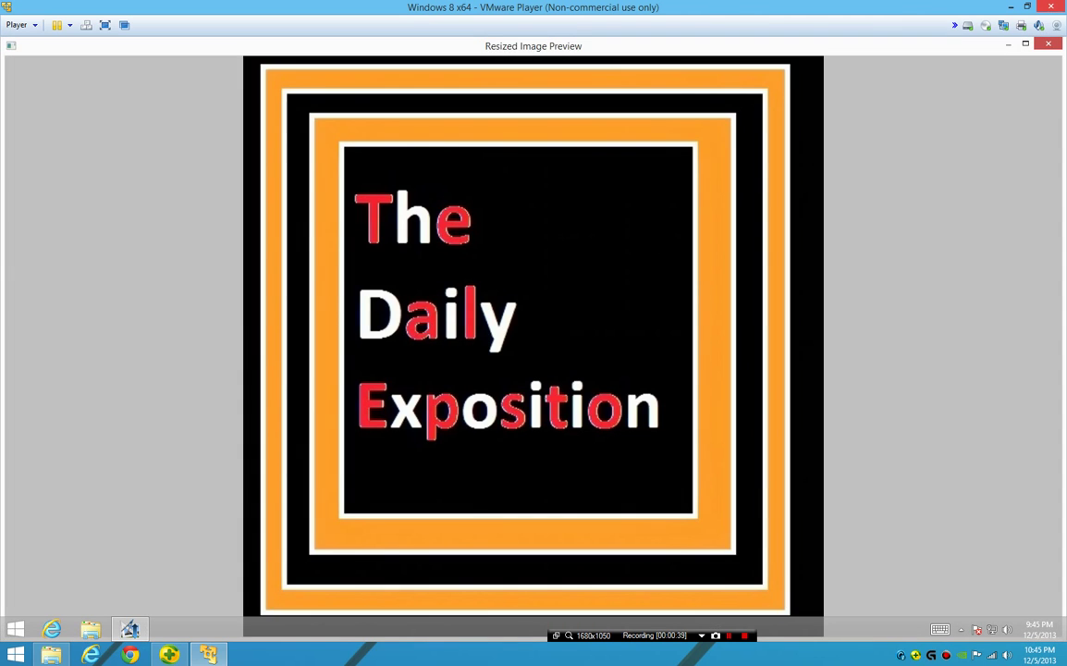
pyautogui.click(1047, 43)
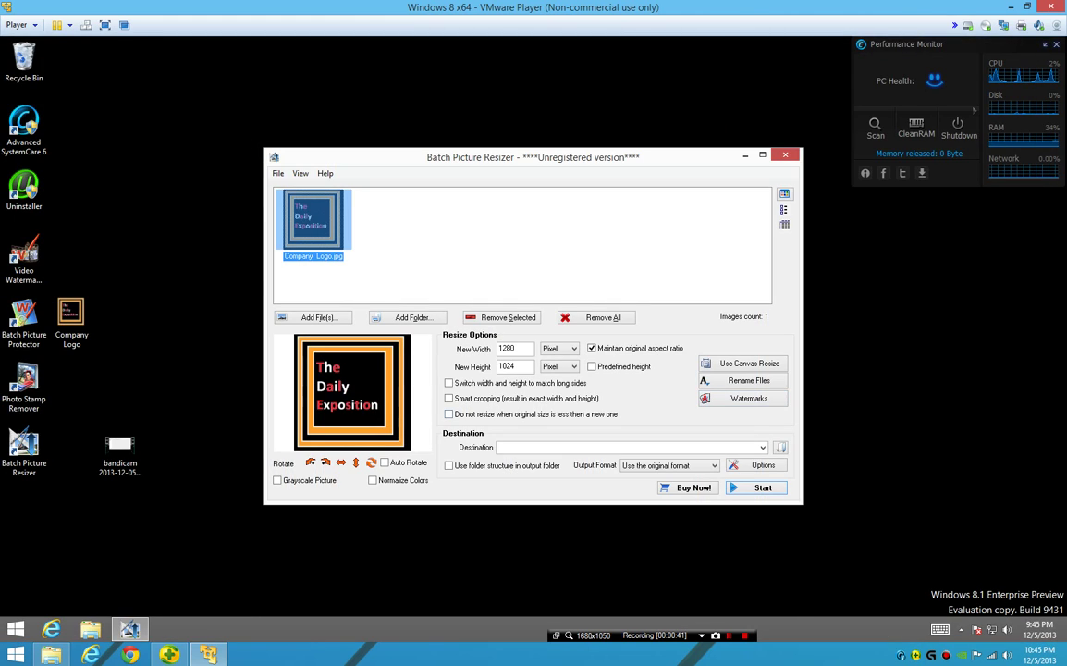
# Set the new size to 300 by 250 pixels and enable smart cropping for an exact width and height
pyautogui.doubleClick(508, 349)
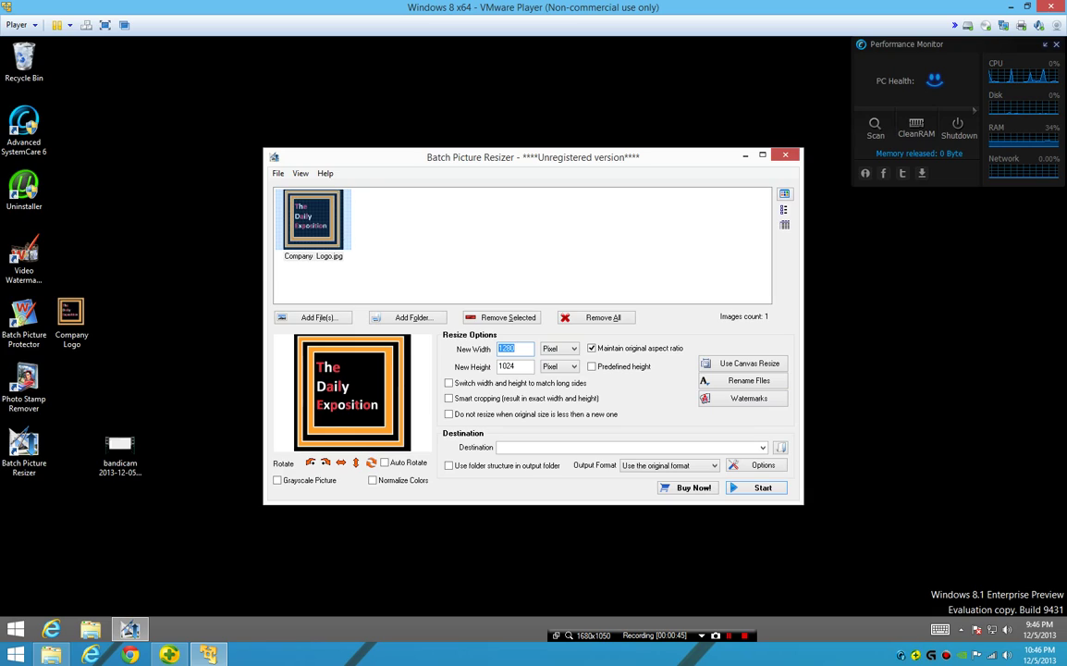
pyautogui.write('300')
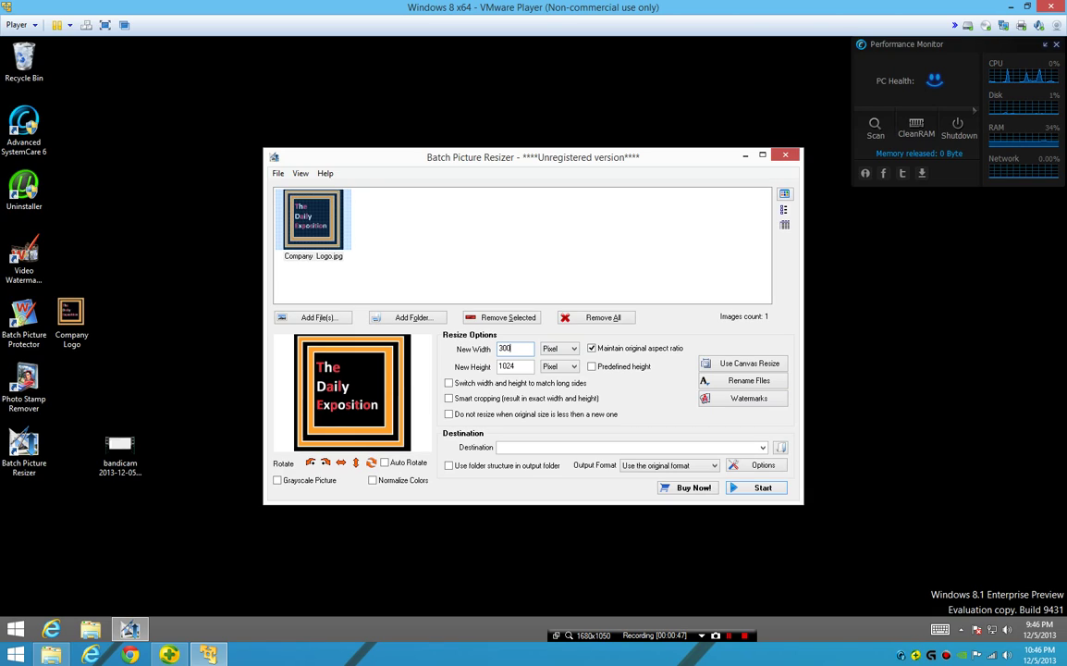
pyautogui.press('Tab')
pyautogui.write('250')
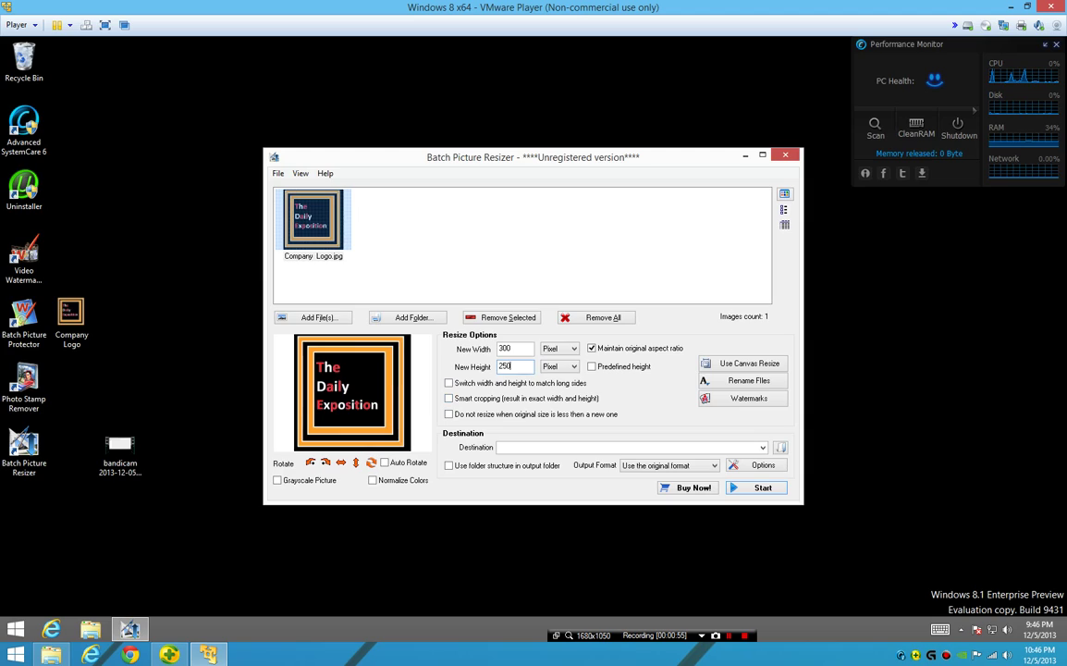
pyautogui.click(449, 399)
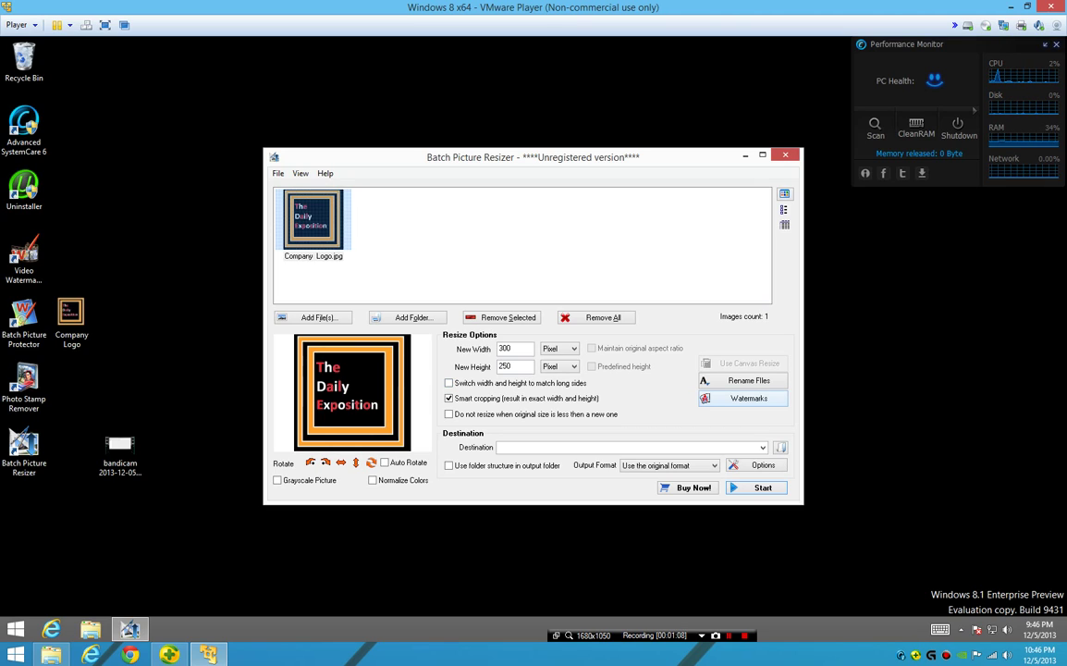
# View the text watermark settings and leave them without applying a watermark
pyautogui.click(748, 397)
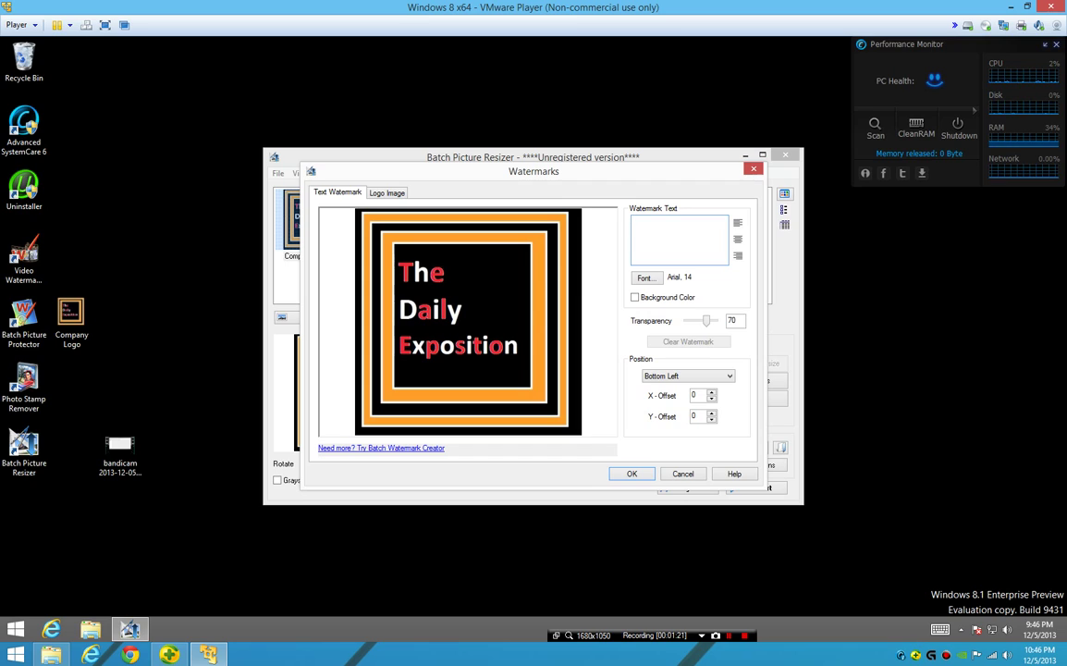
pyautogui.click(683, 471)
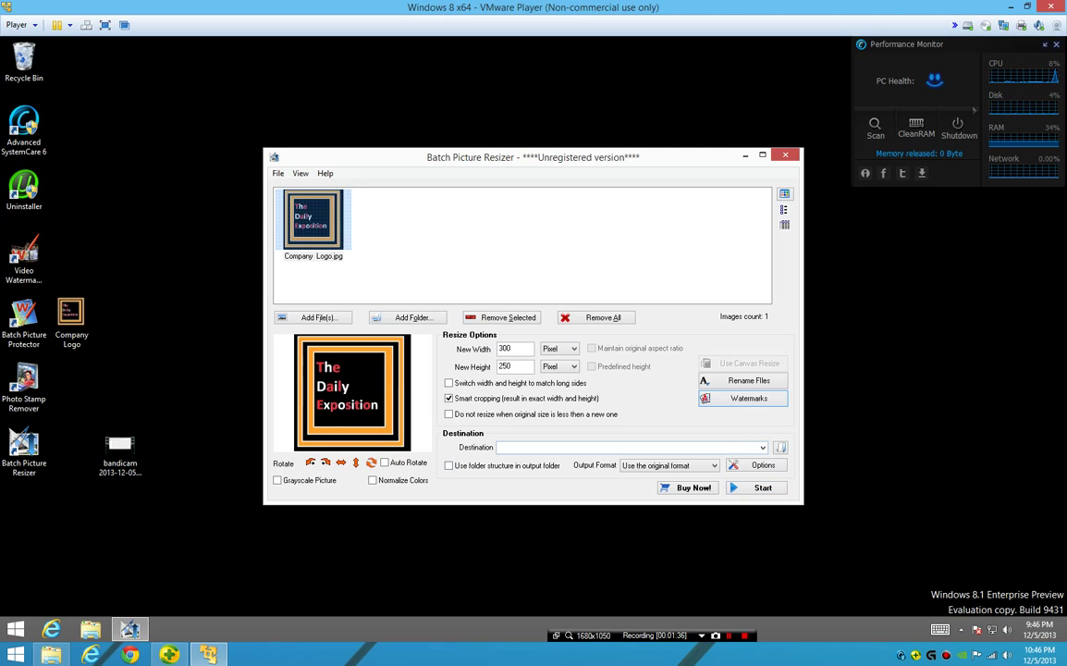
# Try to run the resize with the folder structure option enabled and no destination chosen
pyautogui.click(450, 466)
pyautogui.click(757, 488)
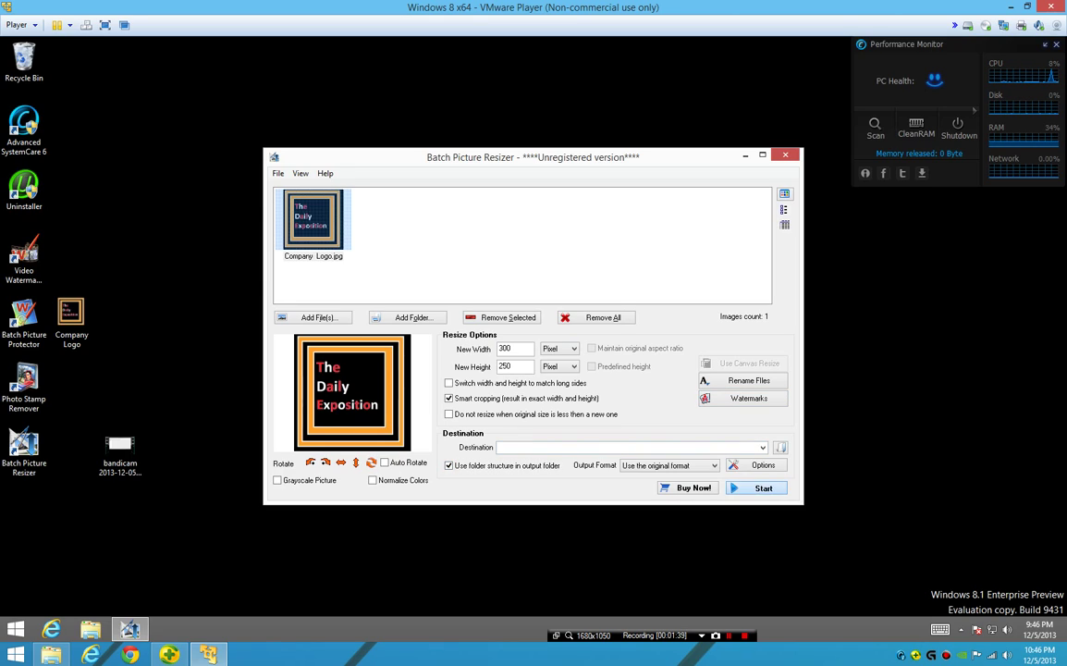
pyautogui.click(585, 360)
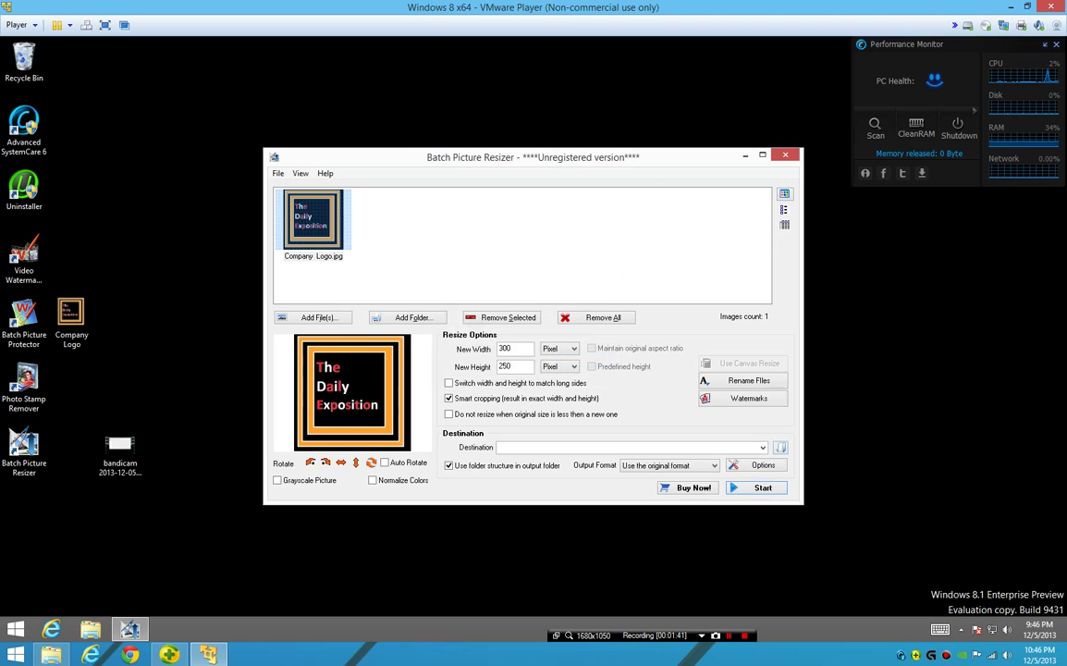
# Set the output destination to the Desktop folder under This PC, with the folder structure option off
pyautogui.click(781, 448)
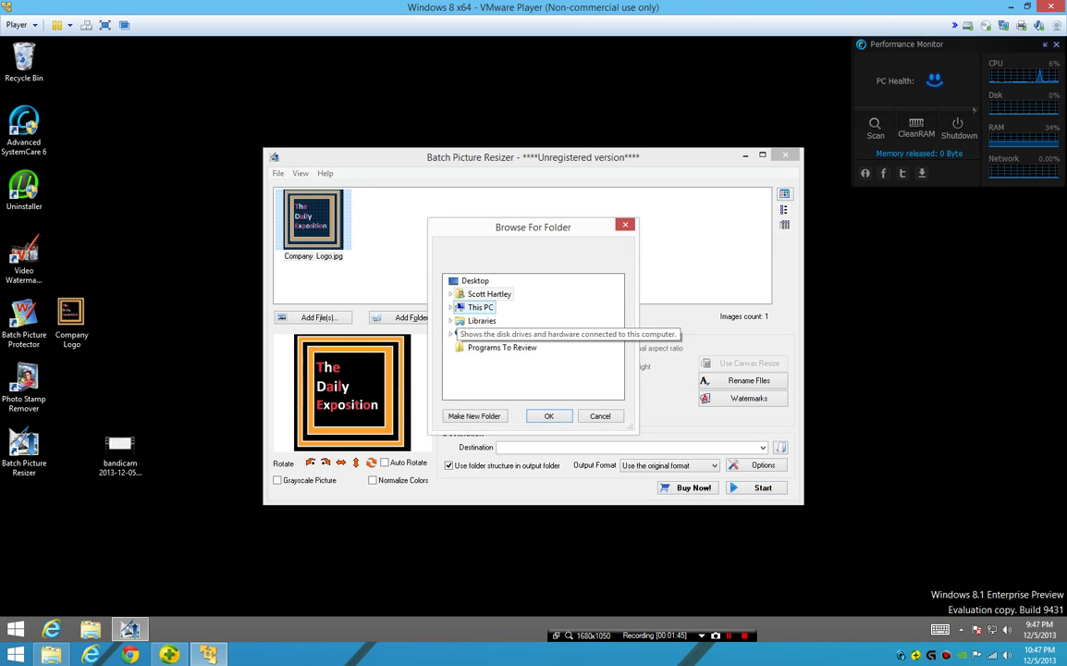
pyautogui.doubleClick(481, 307)
pyautogui.click(487, 294)
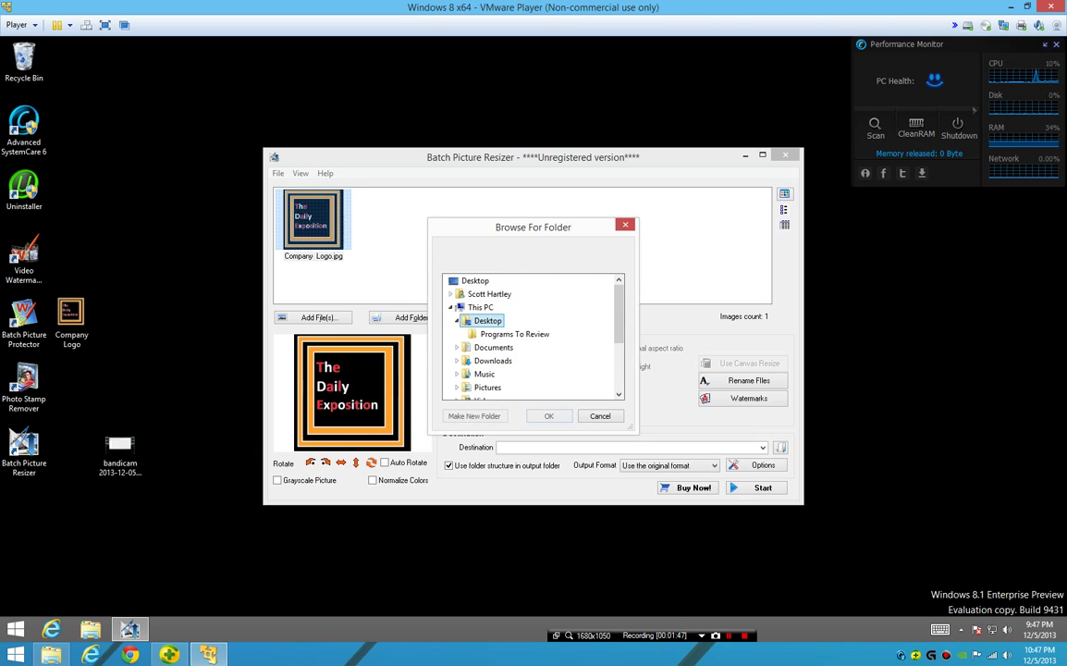
pyautogui.click(549, 416)
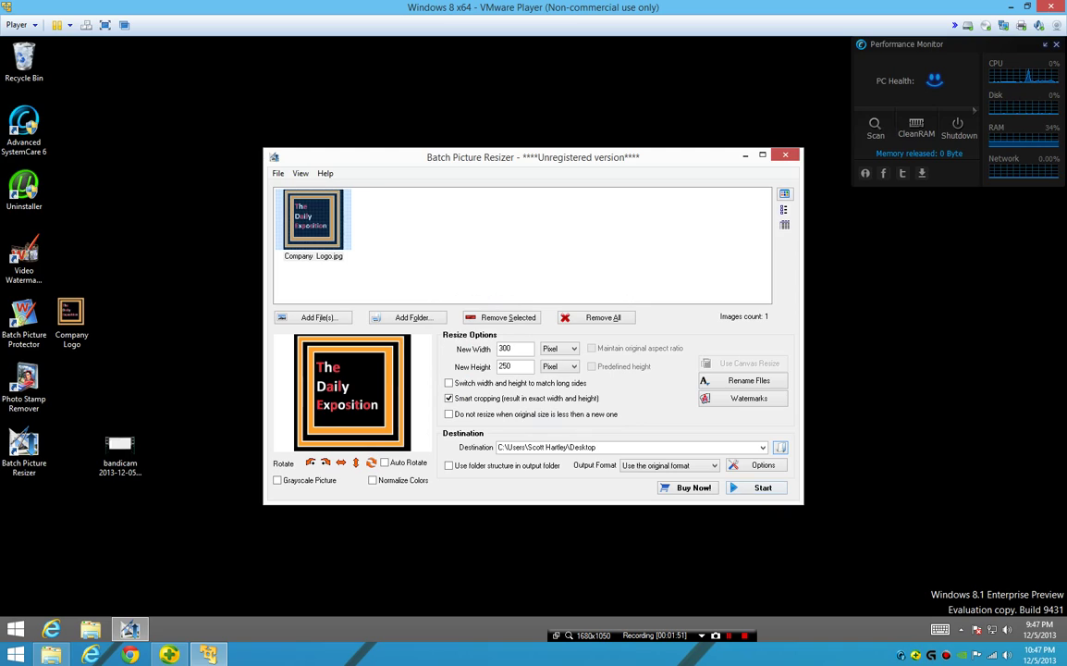
pyautogui.click(684, 465)
pyautogui.click(679, 536)
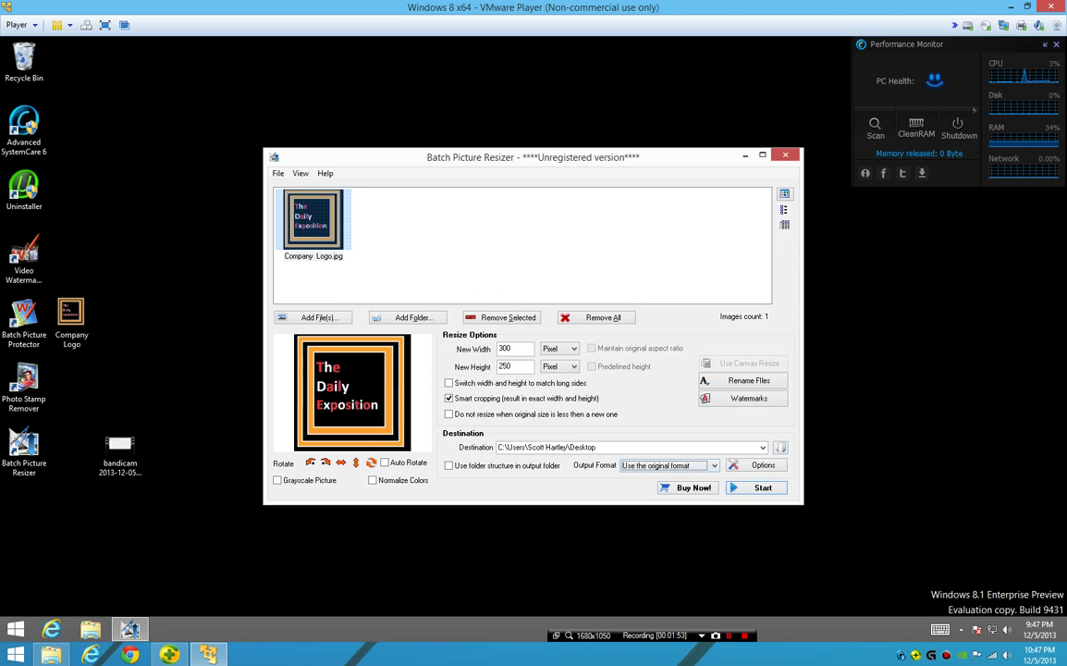
pyautogui.click(397, 480)
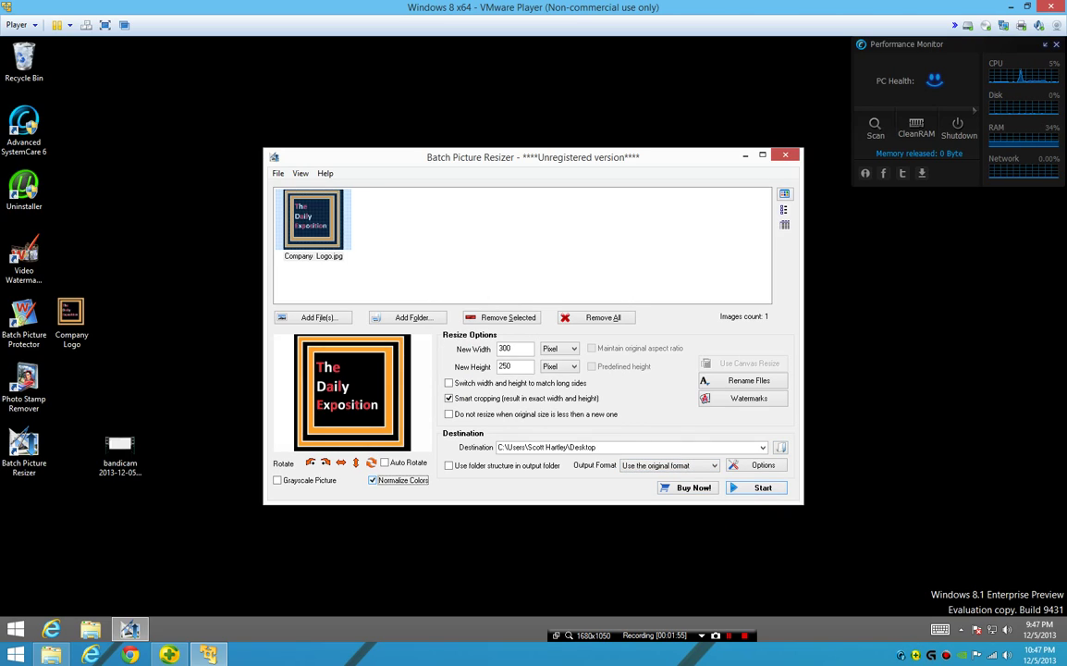
pyautogui.click(398, 480)
# Run the resize, renaming the output instead of overwriting the existing logo, and dismiss the trial notice
pyautogui.click(757, 487)
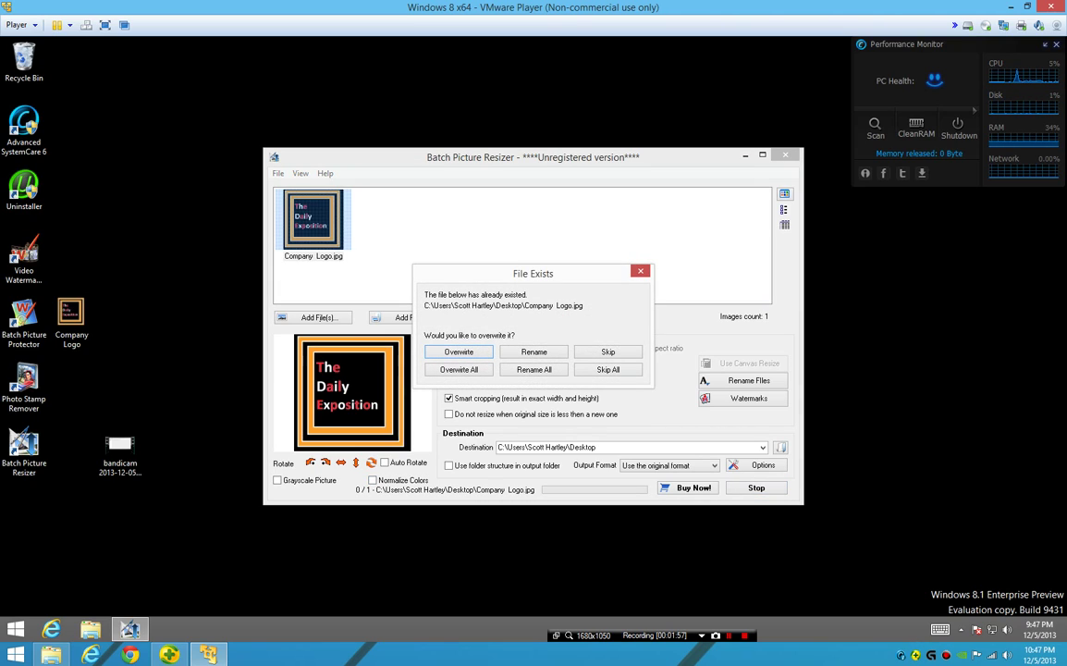
pyautogui.click(533, 351)
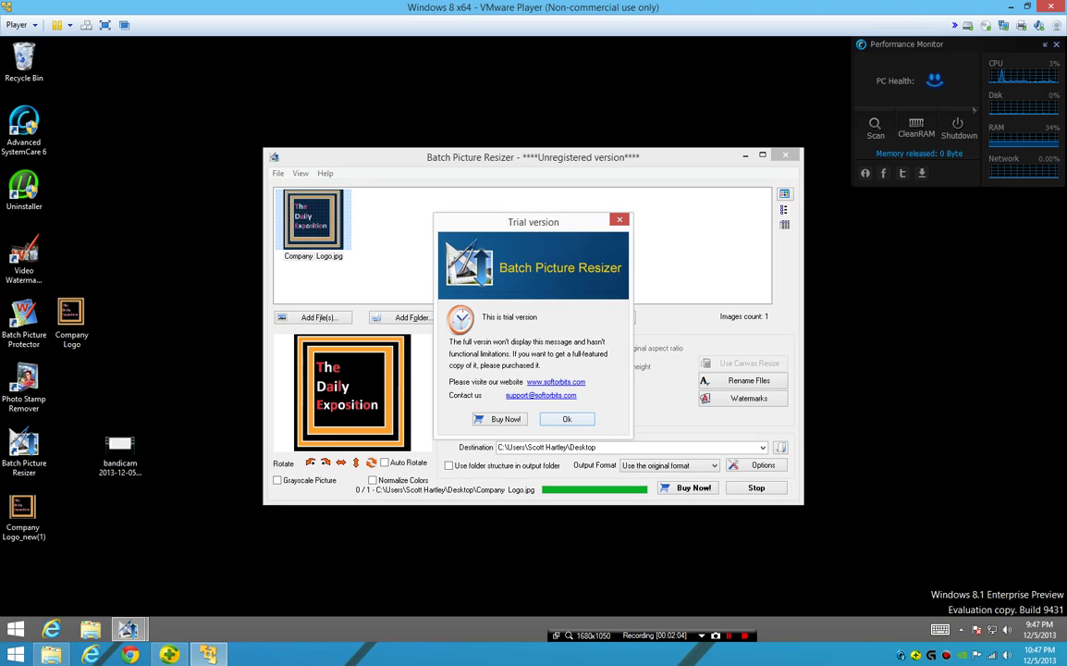
pyautogui.click(567, 419)
# Compare the resized Company Logo_new(1) with the original Company Logo in Paint, and close both images
pyautogui.doubleClick(23, 514)
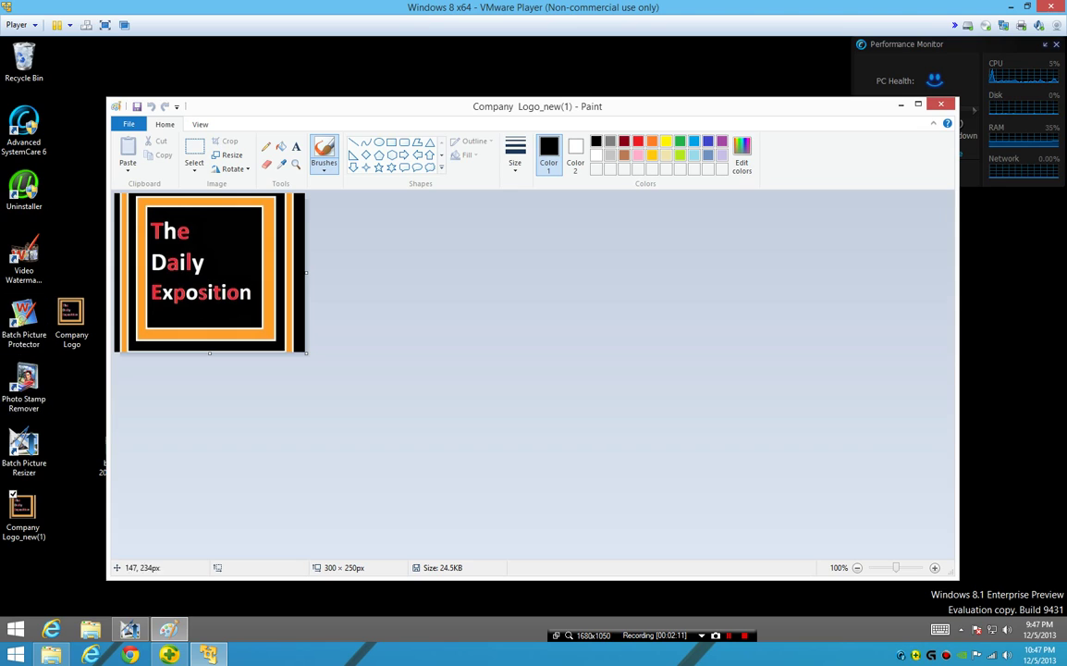
pyautogui.moveTo(973, 110)
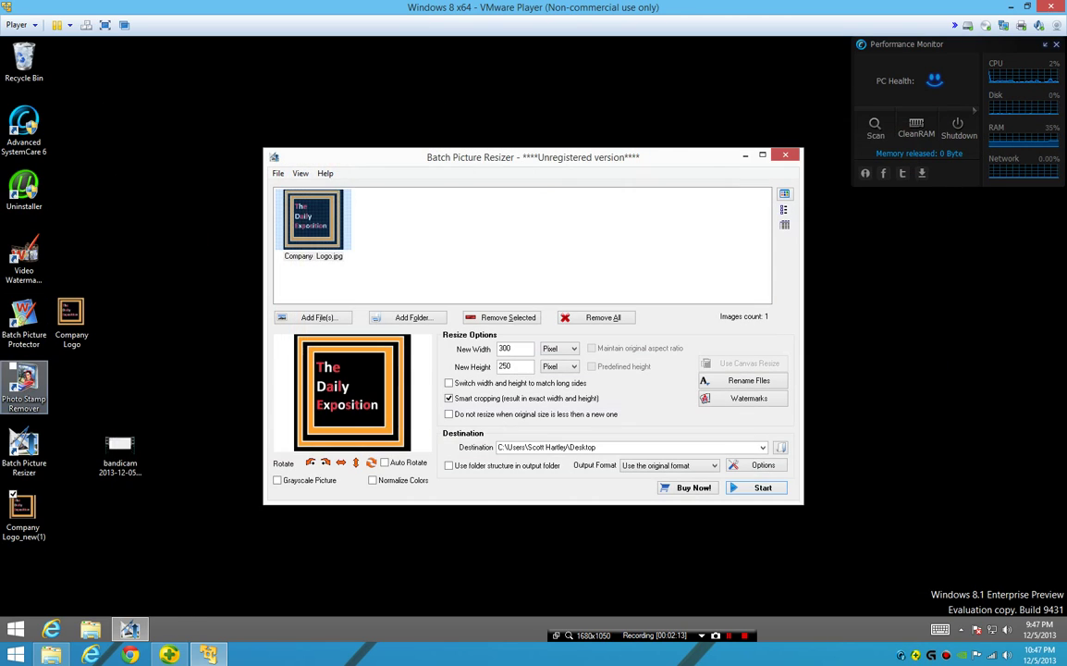
pyautogui.doubleClick(72, 320)
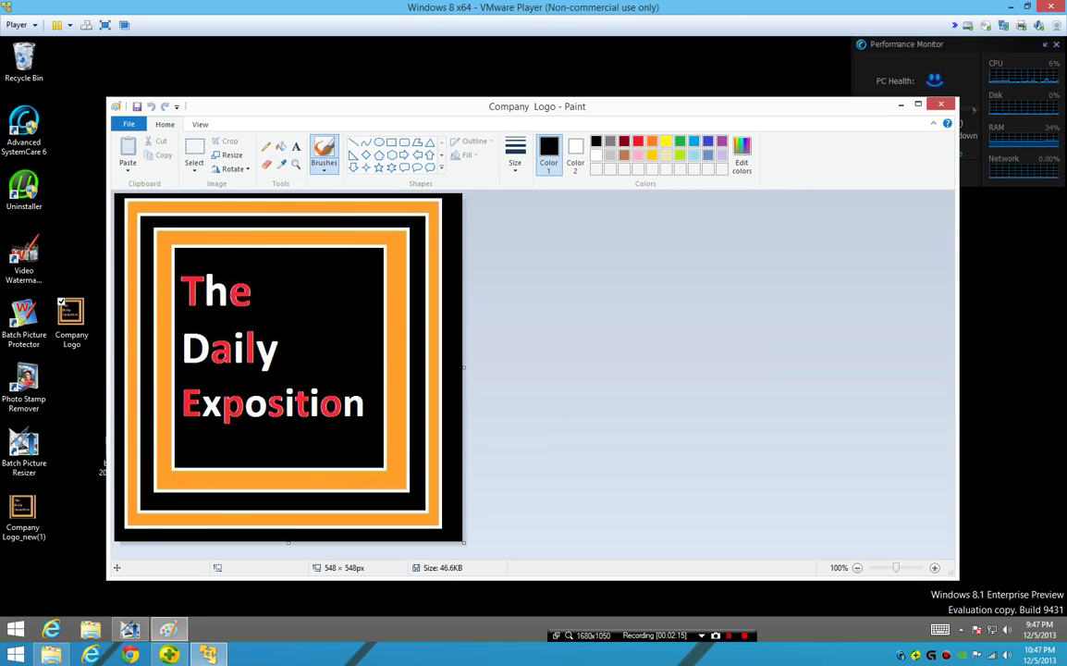
pyautogui.doubleClick(23, 512)
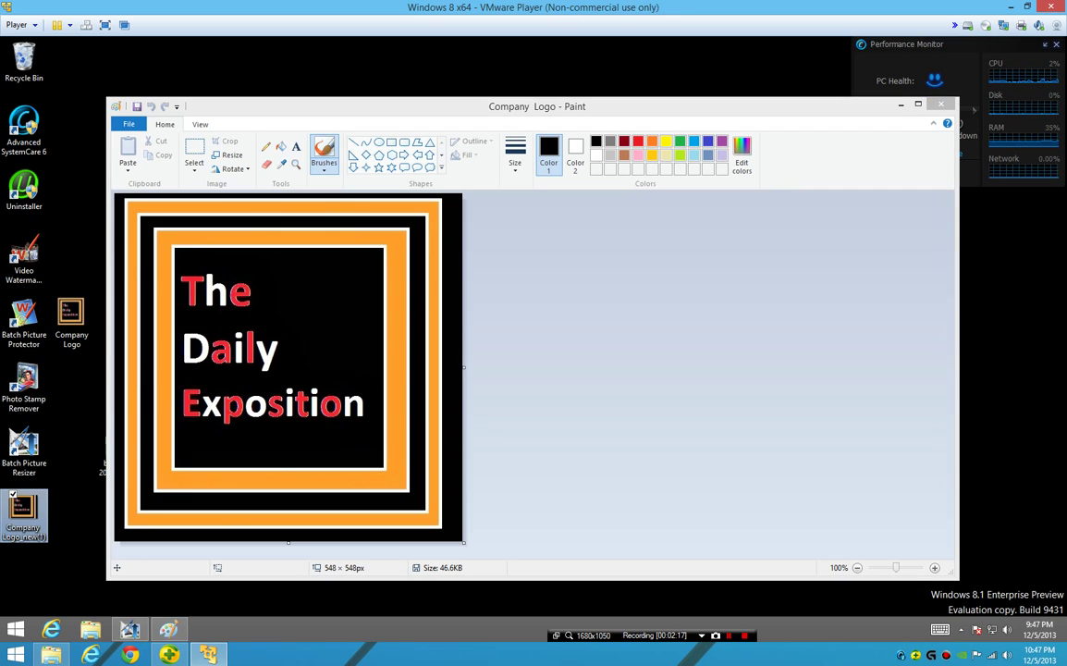
pyautogui.moveTo(398, 110)
pyautogui.mouseDown()
pyautogui.moveTo(781, 156)
pyautogui.moveTo(745, 148)
pyautogui.moveTo(269, 167)
pyautogui.mouseUp()
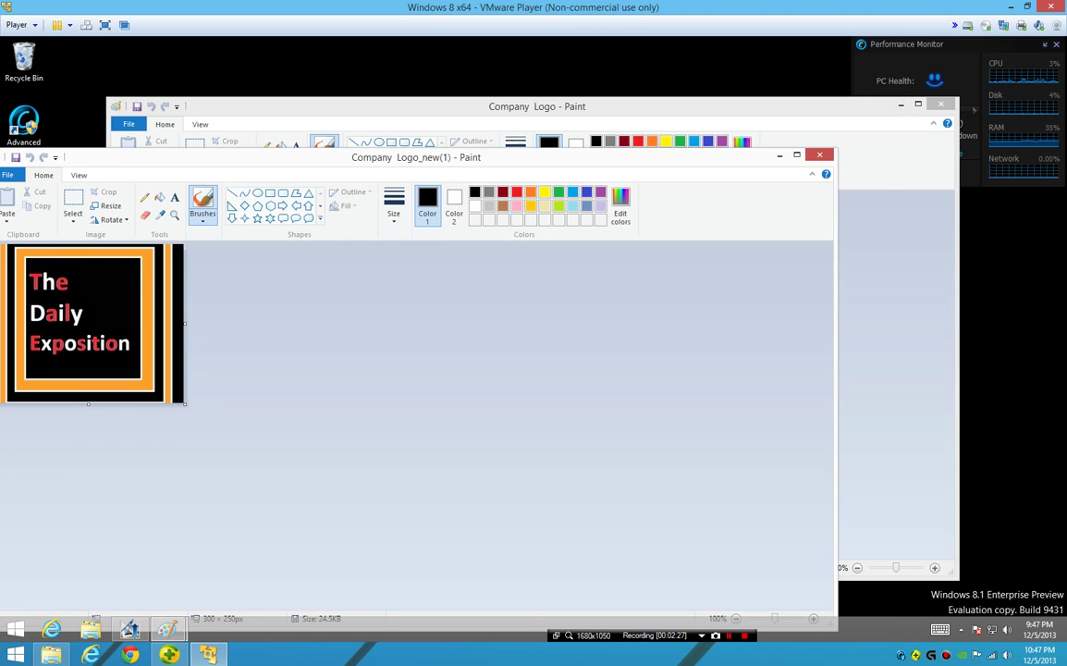
pyautogui.click(819, 154)
pyautogui.hotkey('alt', 'F4')
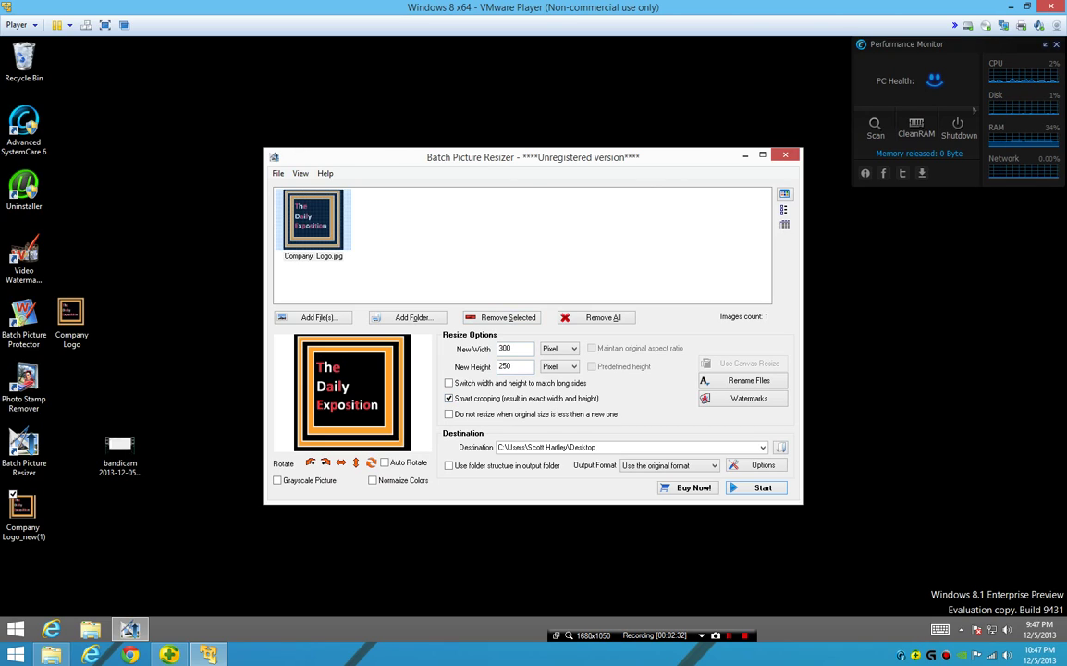
# Deselect the logo and examine the interpolation choices and image format settings in the program options without applying changes
pyautogui.click(504, 245)
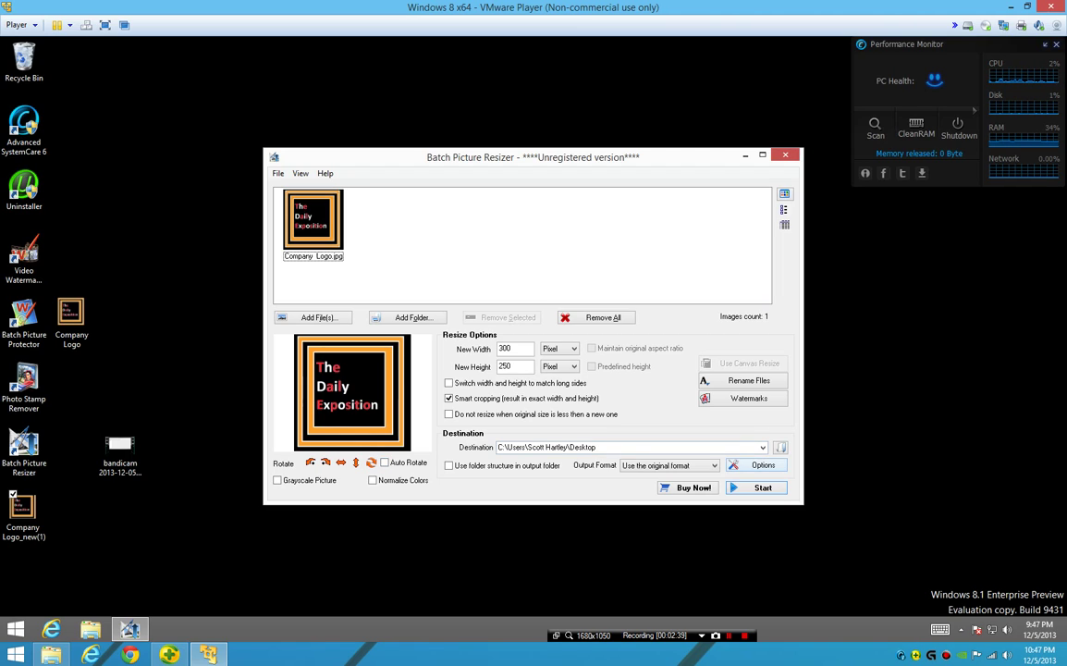
pyautogui.click(756, 465)
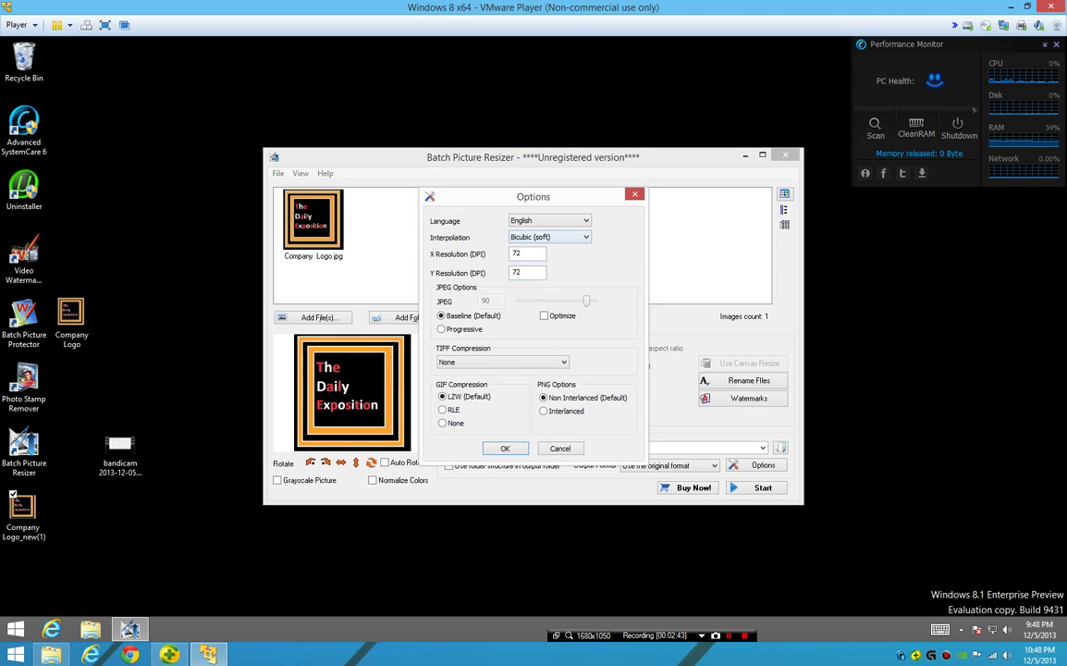
pyautogui.click(551, 236)
pyautogui.click(551, 237)
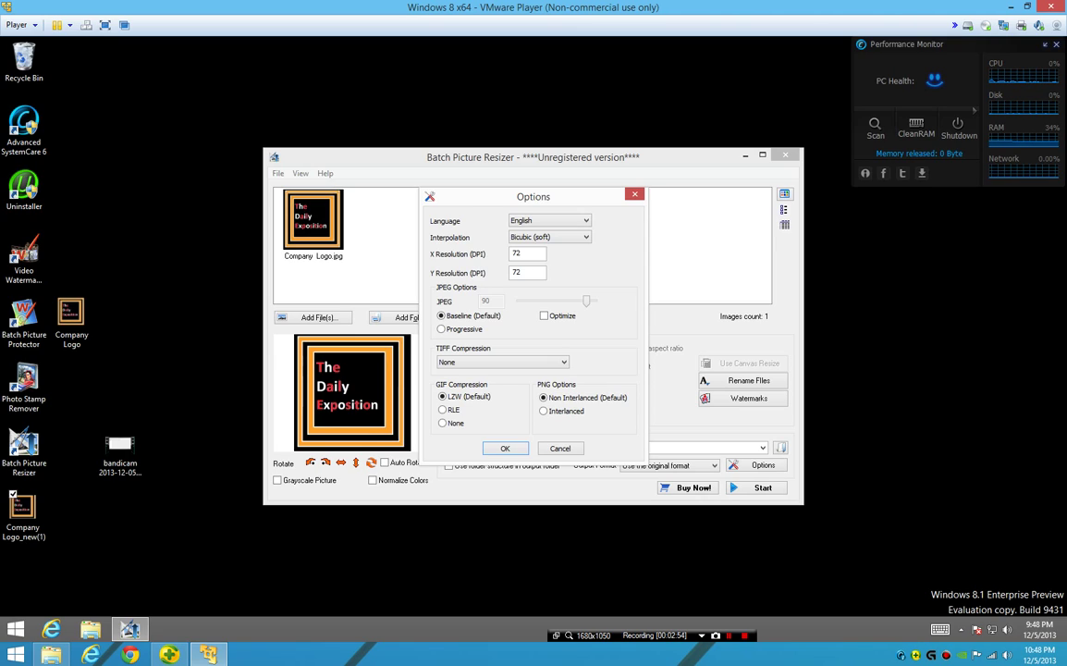
pyautogui.click(560, 448)
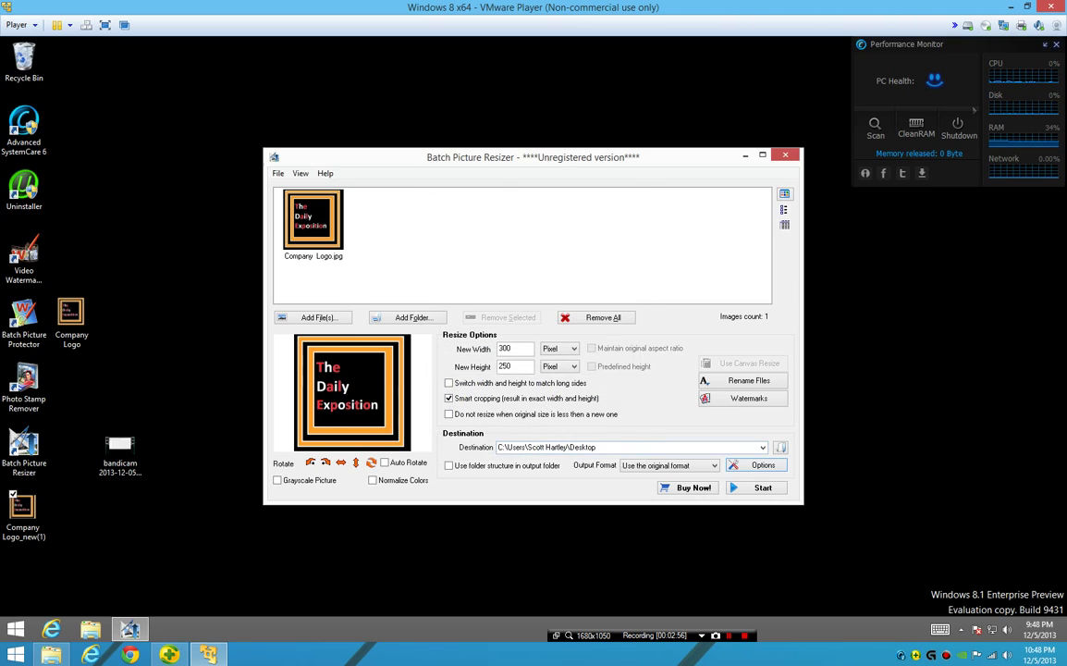